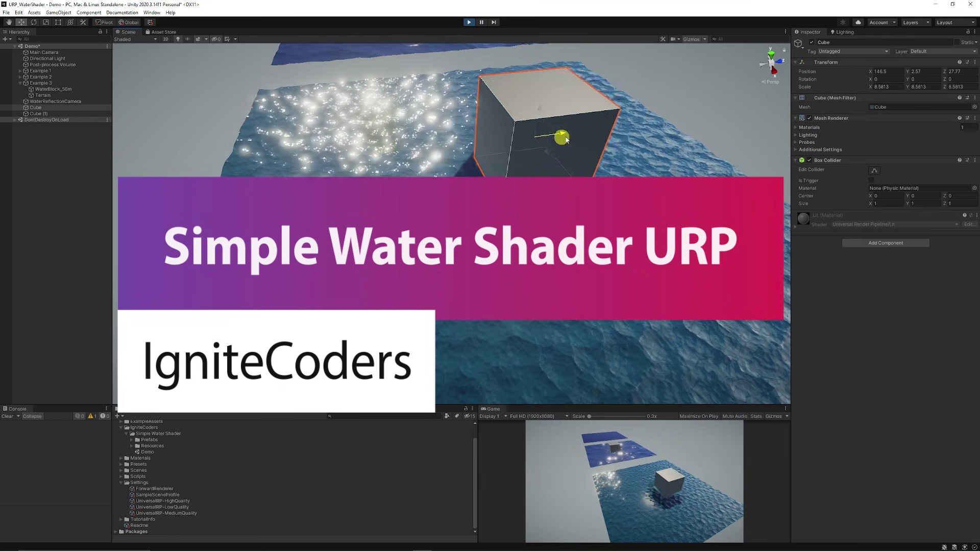
- Raise the submerged cube in the Example 3 water until it sticks partly out of the surface
{"action": "left_click_drag", "start_coordinate": [559, 138], "coordinate": [494, 109]}
{"action": "left_click_drag", "start_coordinate": [408, 148], "coordinate": [433, 159], "text": "alt"}
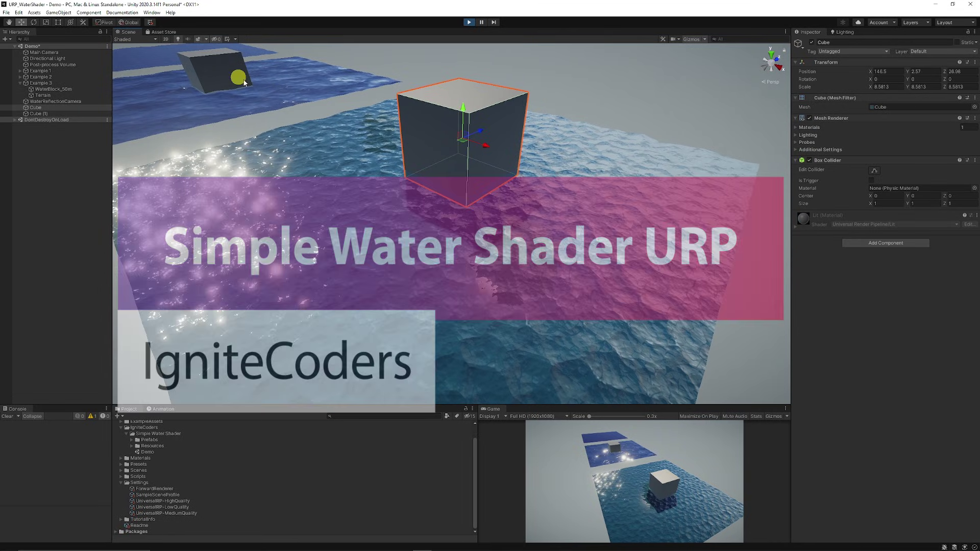
{"action": "left_click_drag", "start_coordinate": [480, 130], "coordinate": [463, 214]}
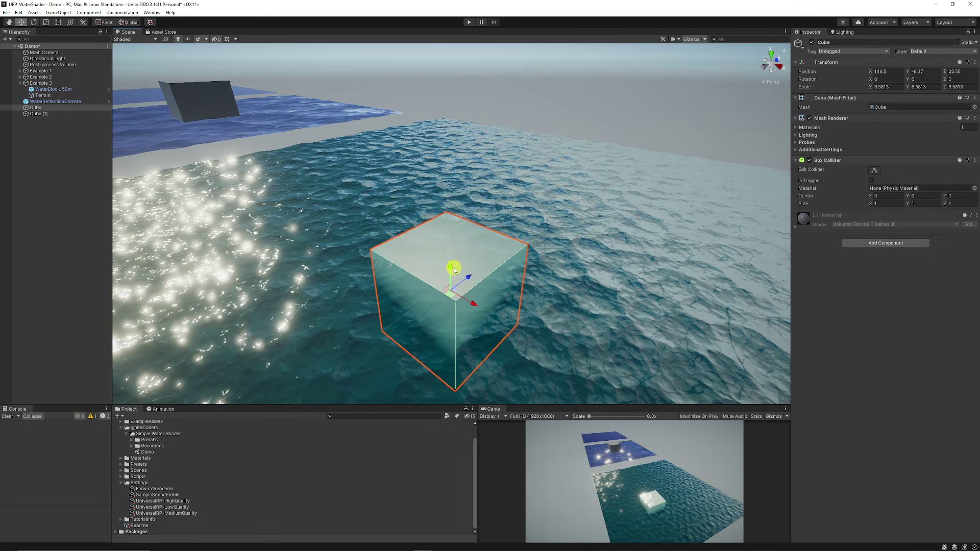
{"action": "left_click_drag", "start_coordinate": [453, 267], "coordinate": [508, 225]}
- Set the Shallow Color of WaterBlock_50m's water material to bright cyan, hex 00FFFC
{"action": "left_click", "coordinate": [638, 97]}
{"action": "left_click", "coordinate": [732, 262]}
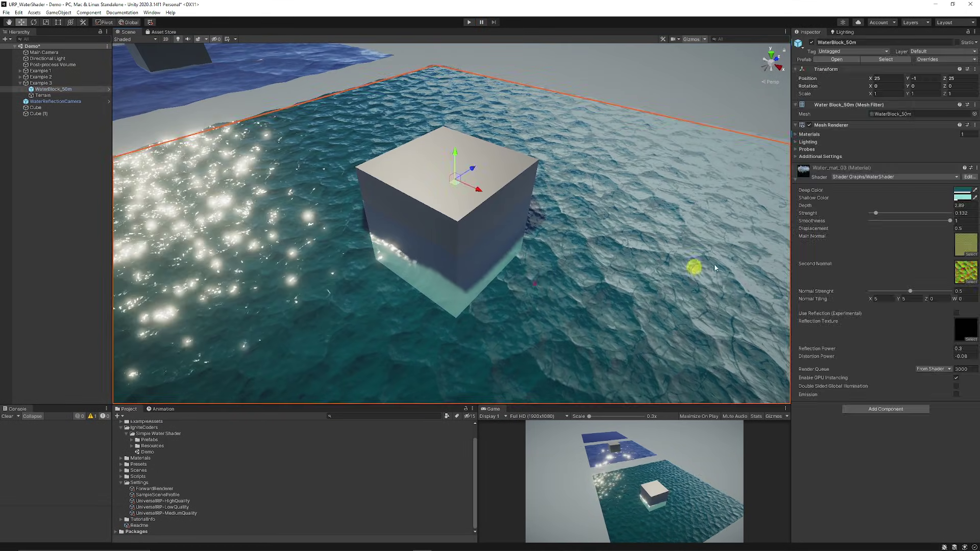
{"action": "left_click", "coordinate": [960, 198]}
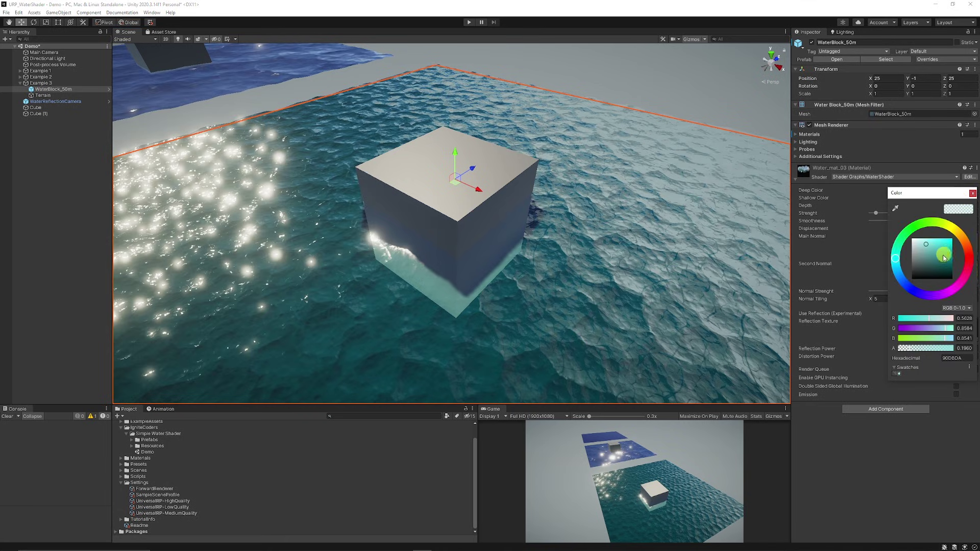
{"action": "left_click", "coordinate": [945, 248]}
{"action": "left_click_drag", "start_coordinate": [946, 248], "coordinate": [969, 238]}
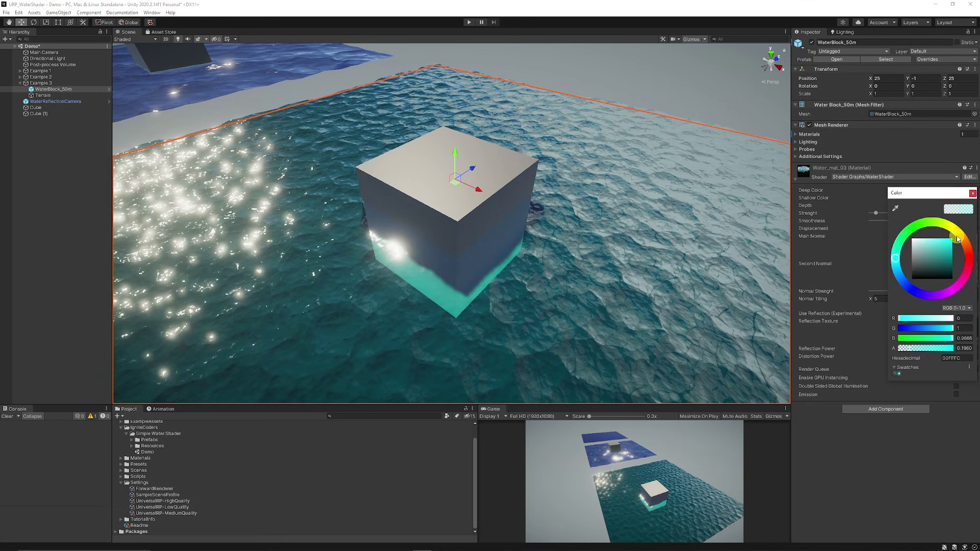
- Set the water material's Strength to 0.19 and Depth to 1, and try a lower Normal Strength
{"action": "left_click", "coordinate": [878, 213]}
{"action": "left_click_drag", "start_coordinate": [952, 206], "coordinate": [927, 207]}
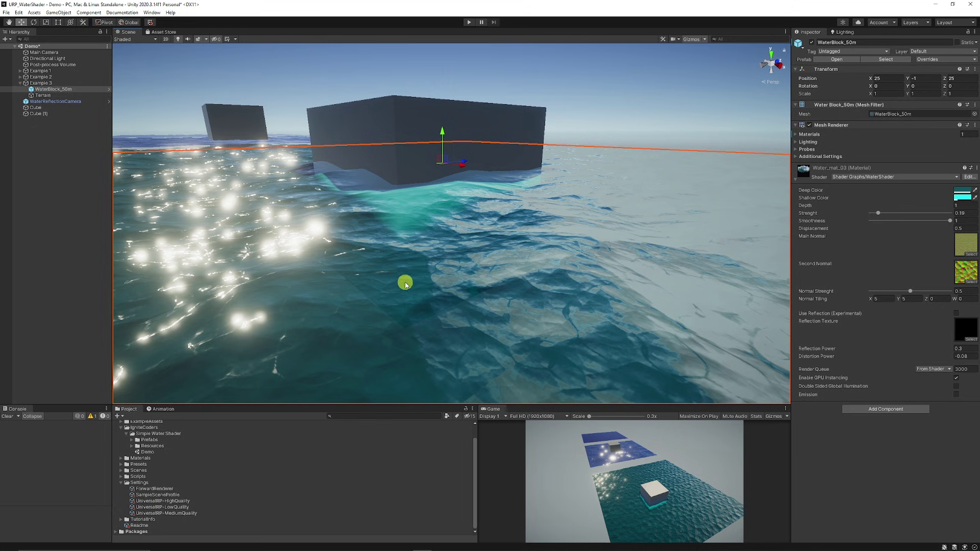
{"action": "mouse_move", "coordinate": [401, 285]}
{"action": "left_mouse_down", "text": "alt"}
{"action": "mouse_move", "coordinate": [383, 277]}
{"action": "mouse_move", "coordinate": [396, 284]}
{"action": "mouse_move", "coordinate": [383, 286]}
{"action": "left_mouse_up", "text": "alt"}
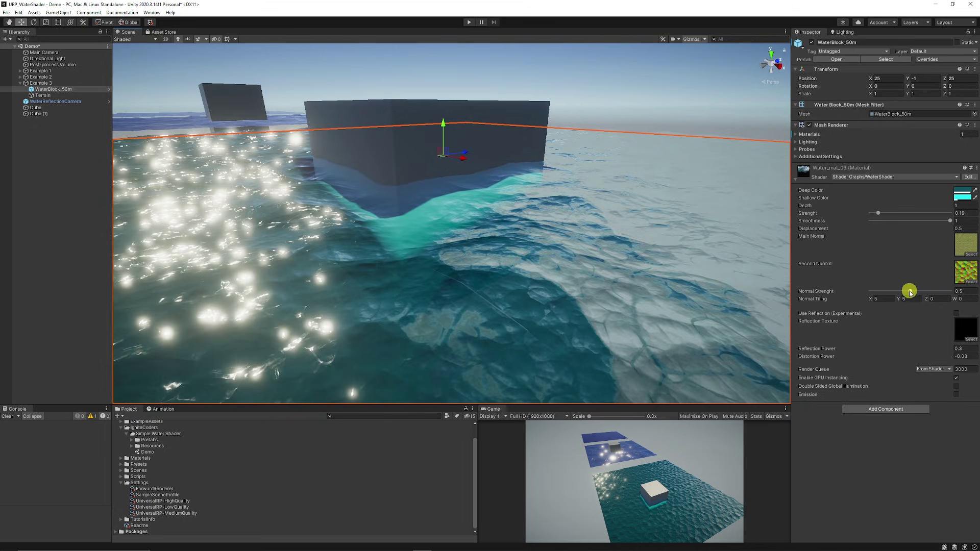
{"action": "left_click_drag", "start_coordinate": [909, 292], "coordinate": [841, 293]}
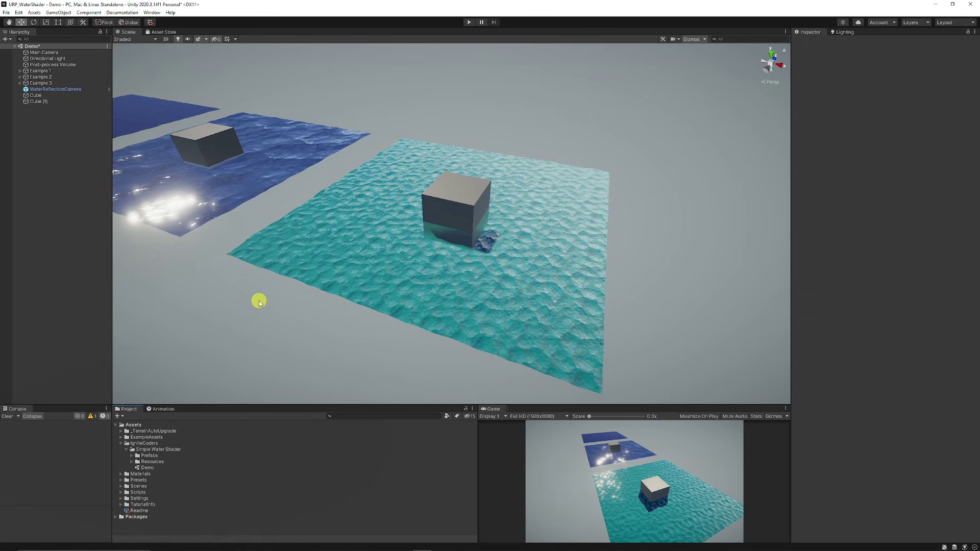
- Examine the two cubes in the demo water, the WaterBlock_50m material properties and the WaterReflectionCamera settings
{"action": "middle_click_drag", "start_coordinate": [259, 300], "coordinate": [286, 276]}
{"action": "scroll", "coordinate": [286, 276], "scroll_direction": "up", "scroll_amount": 2}
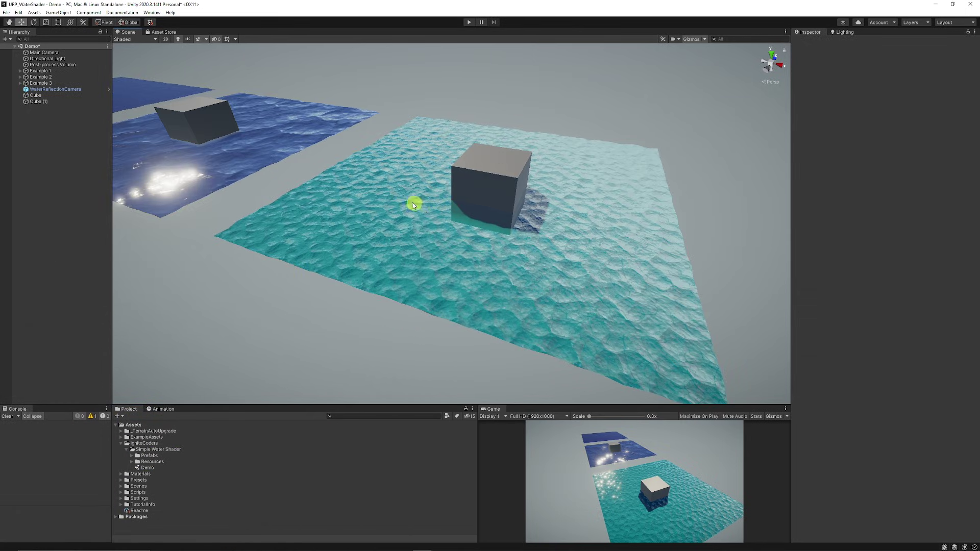
{"action": "left_click", "coordinate": [462, 182]}
{"action": "left_click", "coordinate": [201, 105]}
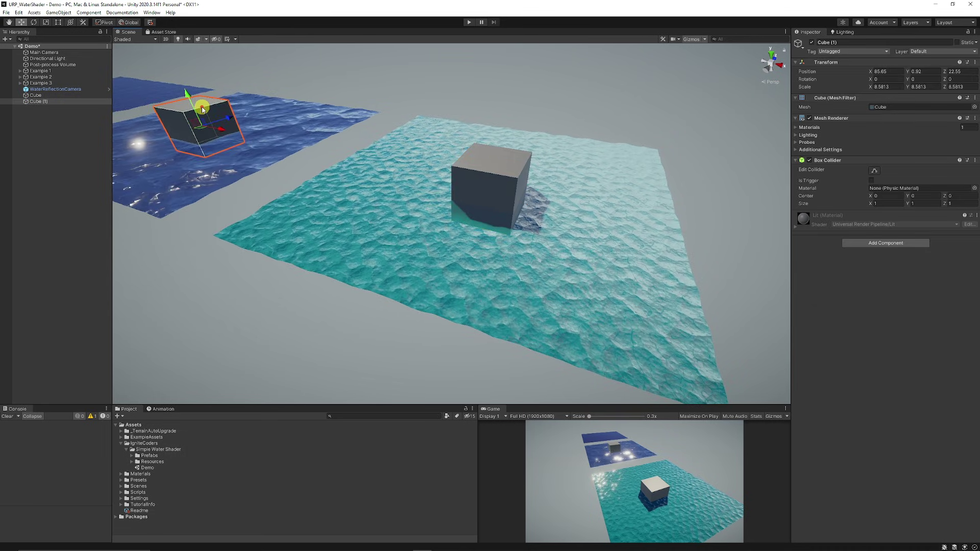
{"action": "left_click", "coordinate": [503, 183]}
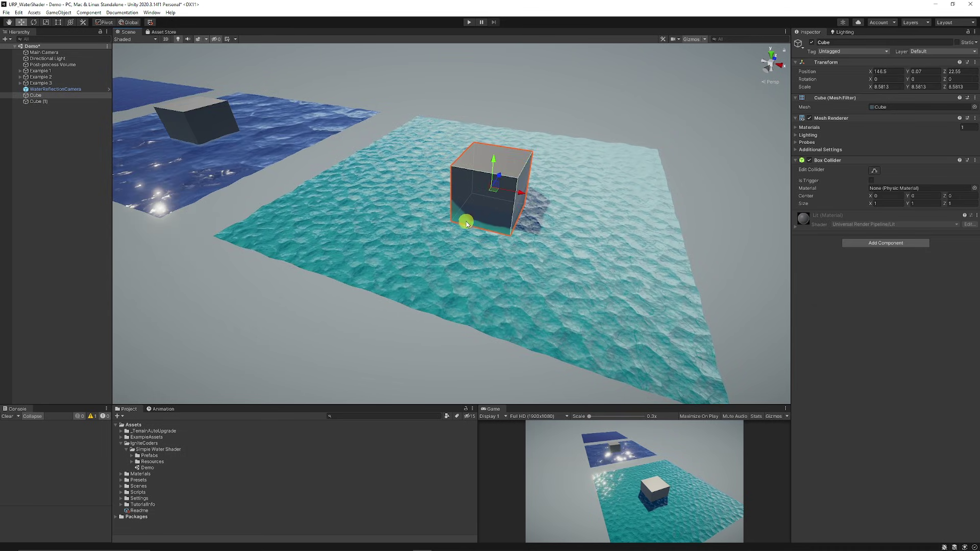
{"action": "scroll", "coordinate": [232, 142], "scroll_direction": "up", "scroll_amount": 1}
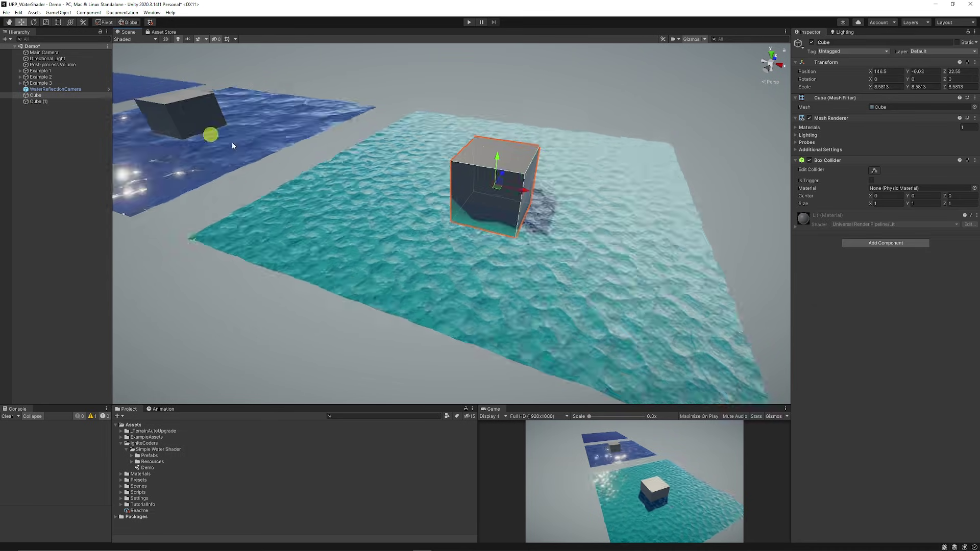
{"action": "left_click", "coordinate": [325, 214]}
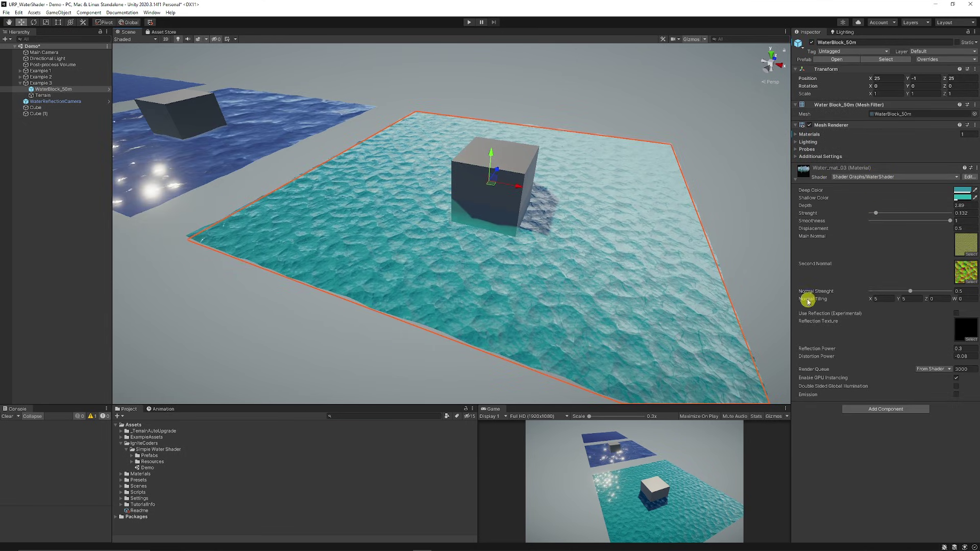
{"action": "left_click", "coordinate": [63, 101]}
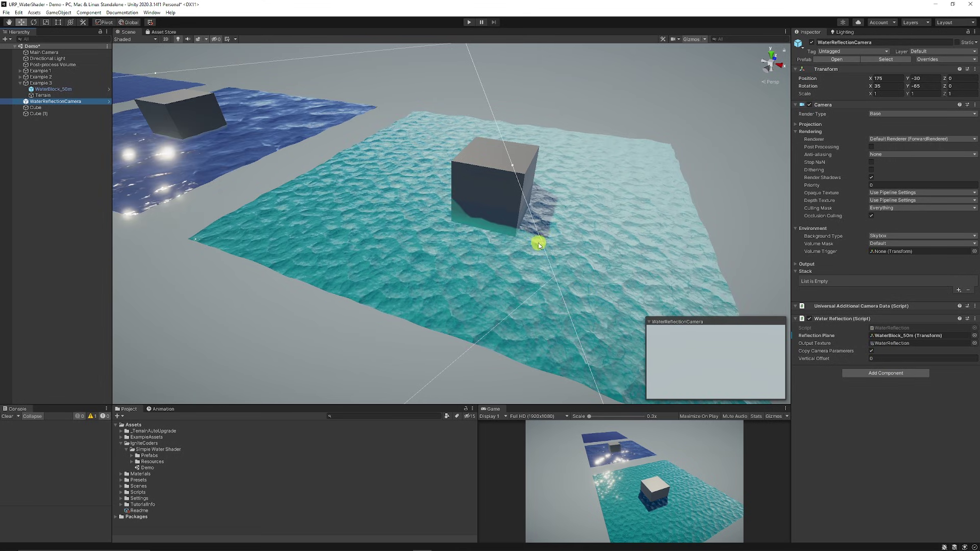
{"action": "left_click", "coordinate": [497, 238]}
{"action": "key", "text": "f"}
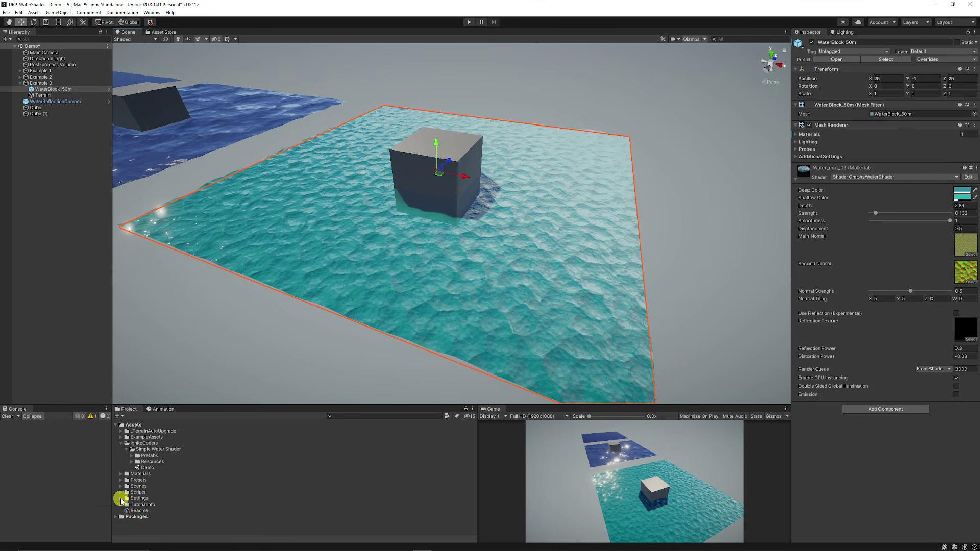
- Enable Depth Texture on the UniversalRP high, low and medium quality pipeline assets in the Settings folder
{"action": "left_click", "coordinate": [121, 498]}
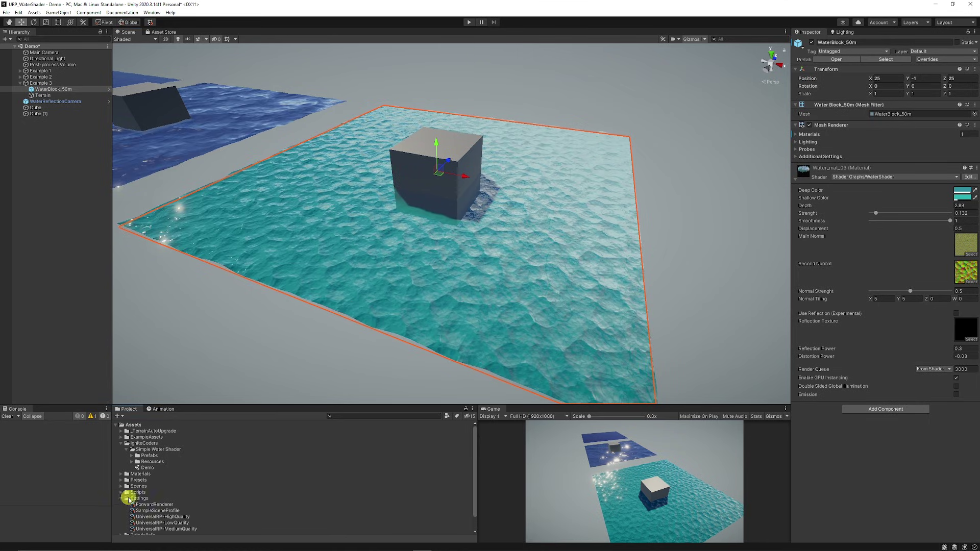
{"action": "scroll", "coordinate": [157, 482], "scroll_direction": "down", "scroll_amount": 1}
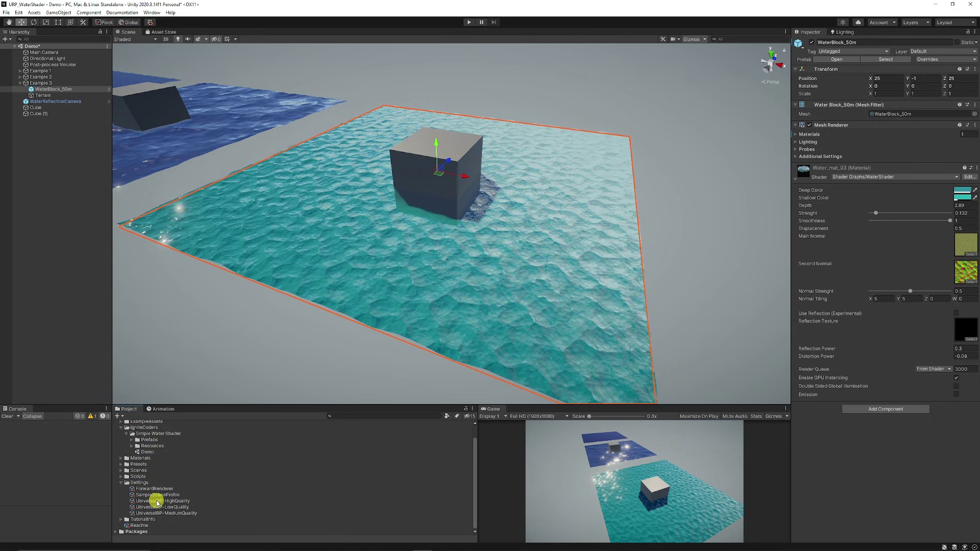
{"action": "left_click", "coordinate": [157, 501]}
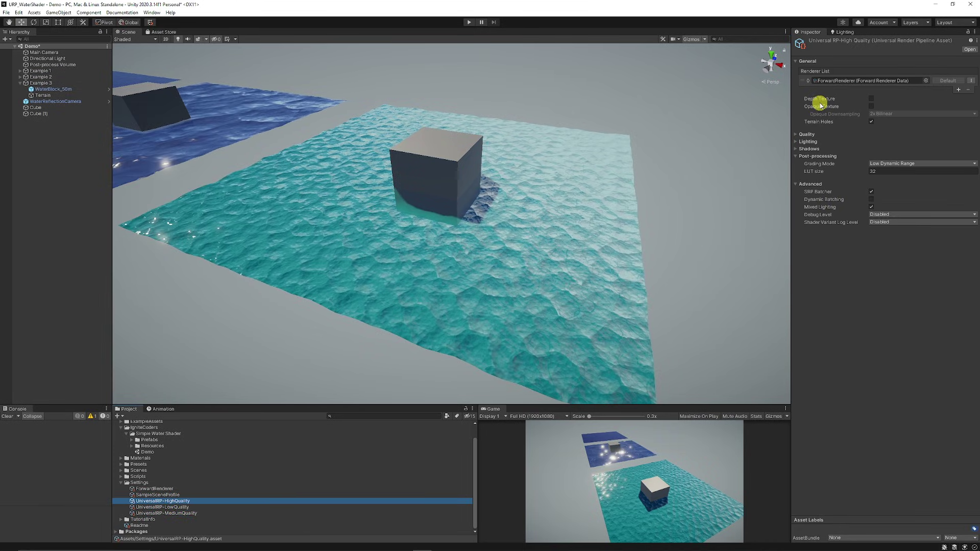
{"action": "left_click", "coordinate": [871, 99]}
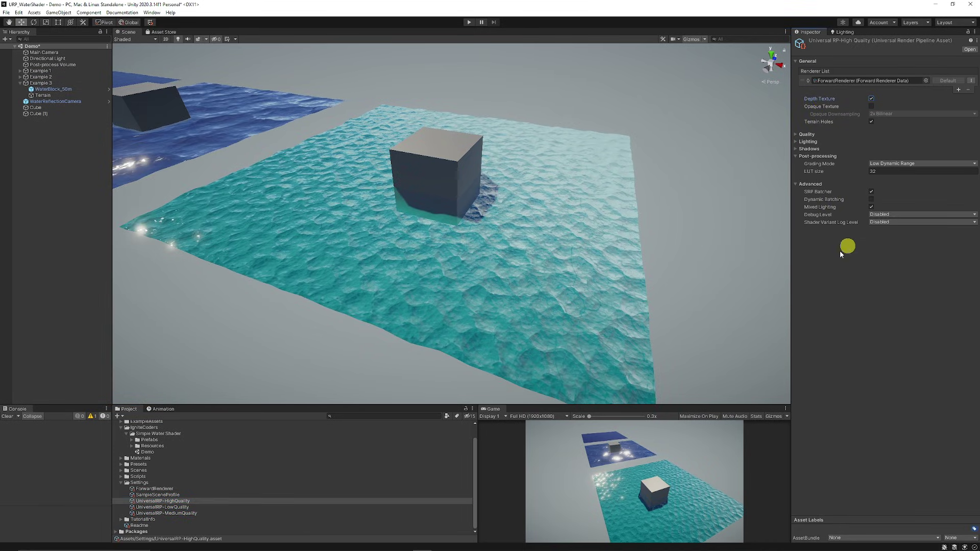
{"action": "left_click", "coordinate": [173, 513]}
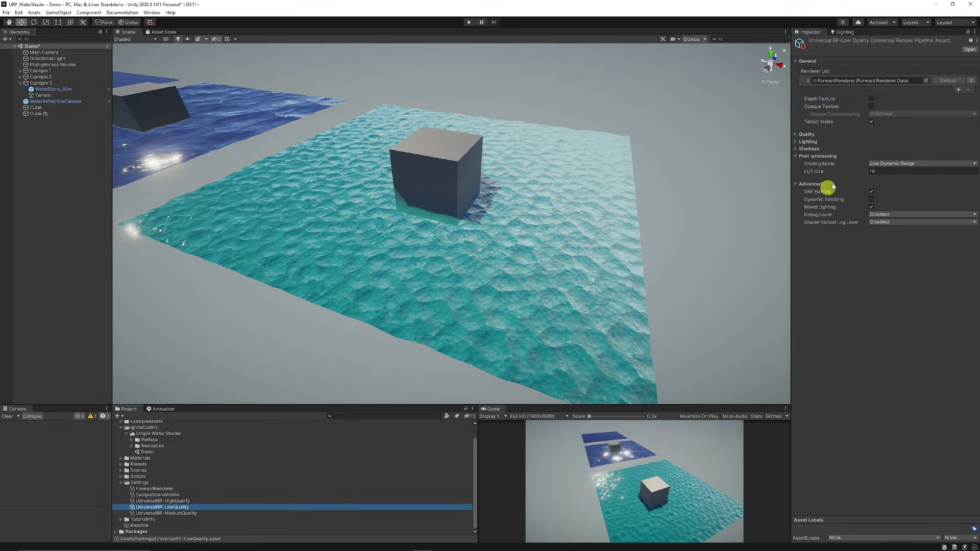
{"action": "left_click", "coordinate": [871, 98]}
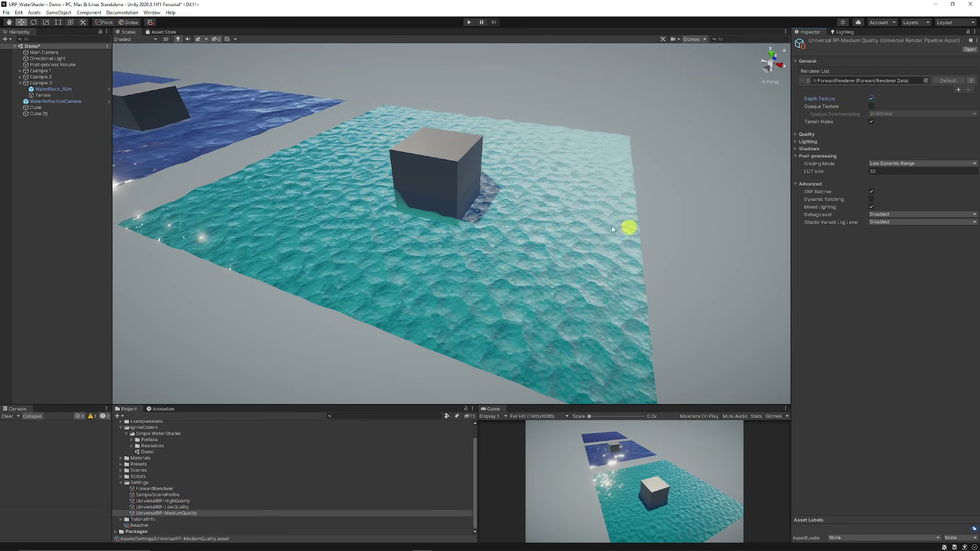
- Lower the cube in the Example 3 water until it is fully below the surface
{"action": "left_click", "coordinate": [522, 204]}
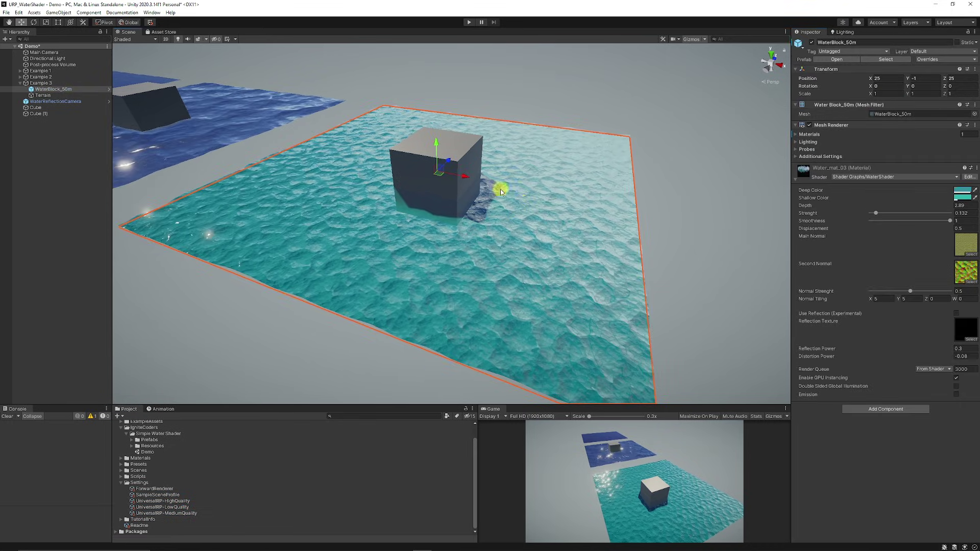
{"action": "right_click_drag", "start_coordinate": [501, 189], "coordinate": [505, 247]}
{"action": "left_click", "coordinate": [444, 160]}
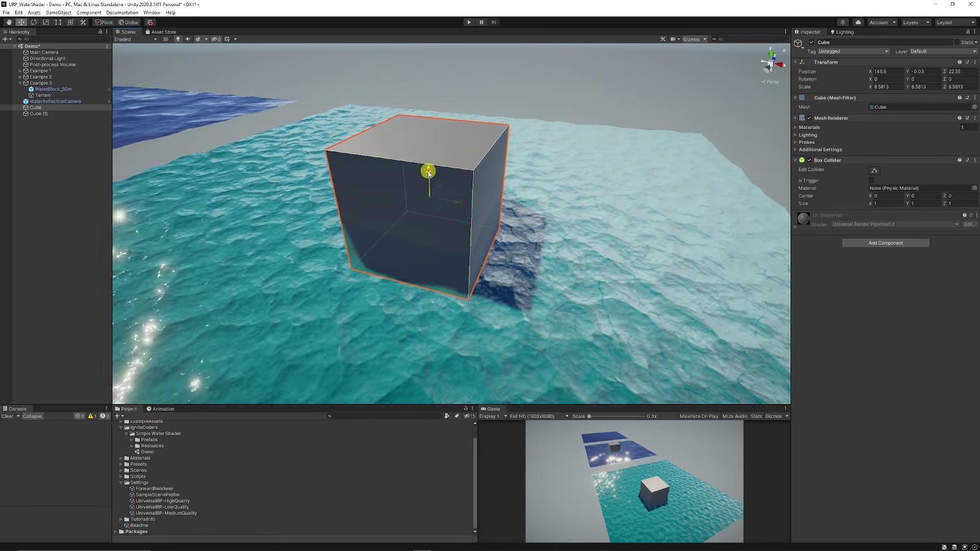
{"action": "left_click_drag", "start_coordinate": [428, 173], "coordinate": [426, 265]}
{"action": "right_click_drag", "start_coordinate": [427, 264], "coordinate": [517, 246]}
- Change the Deep Color of WaterBlock_50m's material to a darker teal
{"action": "left_click", "coordinate": [632, 72]}
{"action": "right_click_drag", "start_coordinate": [483, 206], "coordinate": [535, 210]}
{"action": "left_click", "coordinate": [536, 210]}
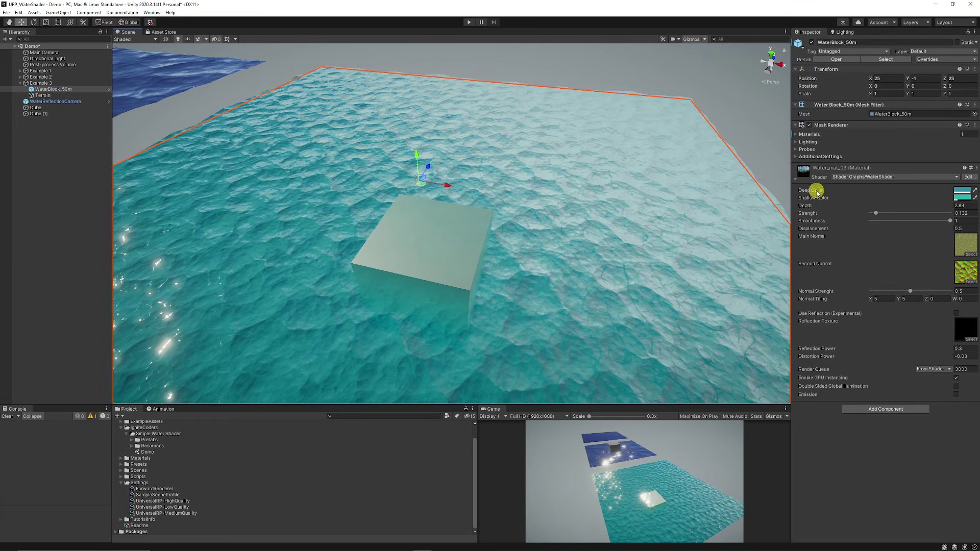
{"action": "left_click", "coordinate": [961, 190]}
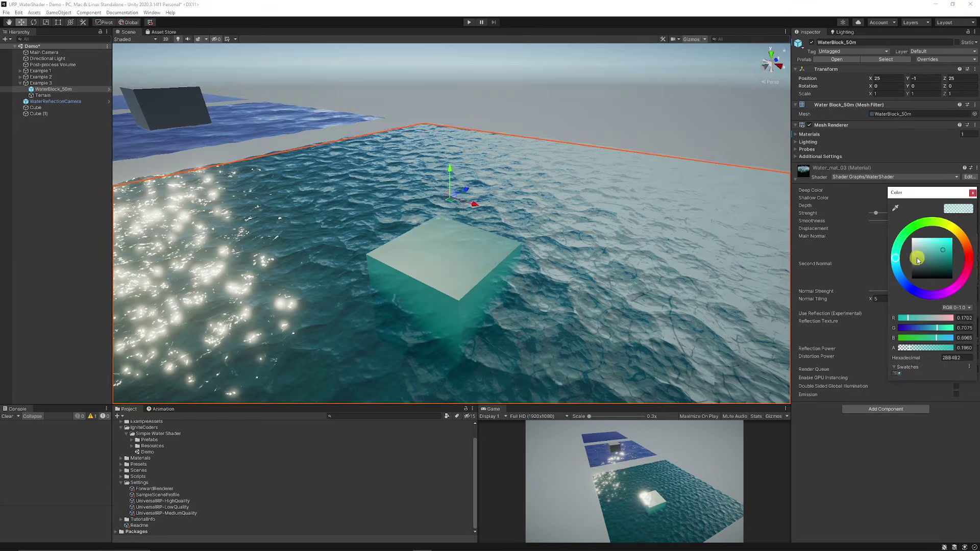
{"action": "mouse_move", "coordinate": [935, 252]}
{"action": "left_mouse_down"}
{"action": "mouse_move", "coordinate": [917, 257]}
{"action": "mouse_move", "coordinate": [927, 247]}
{"action": "left_mouse_up"}
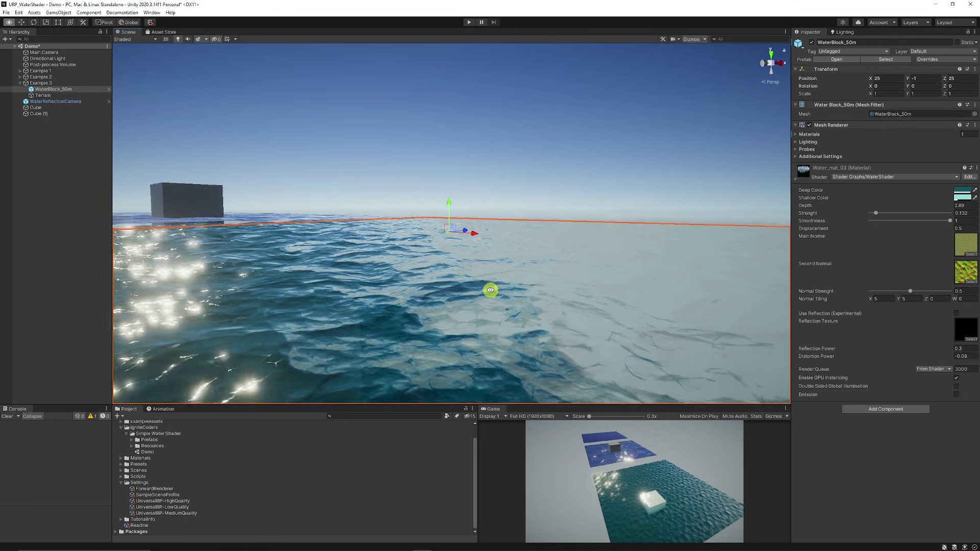
- Raise the submerged cube so that its upper part stands above the water surface
{"action": "left_click", "coordinate": [457, 271]}
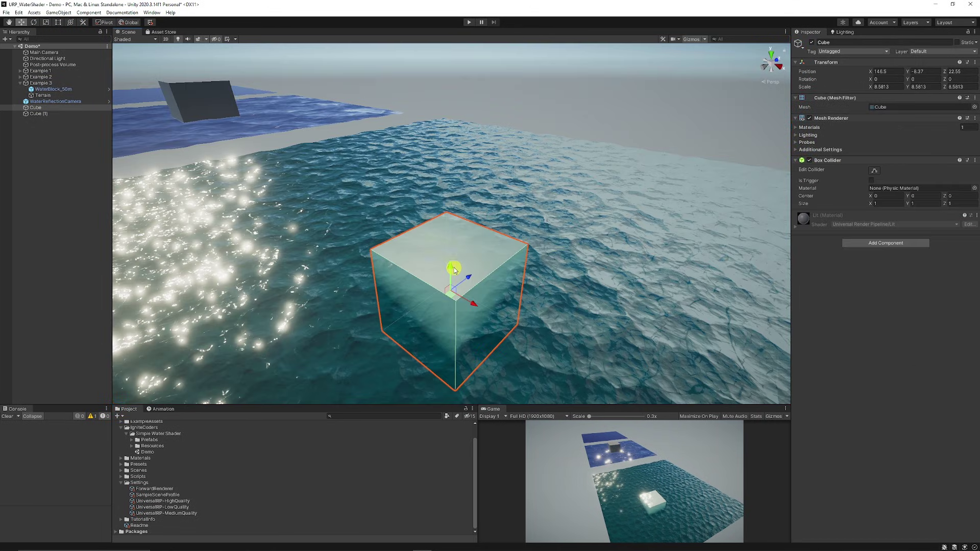
{"action": "key", "text": "f"}
{"action": "left_click_drag", "start_coordinate": [456, 245], "coordinate": [514, 236]}
- Change the Shallow Color of WaterBlock_50m's material to a saturated bright cyan
{"action": "left_click", "coordinate": [638, 96]}
{"action": "left_click", "coordinate": [518, 237]}
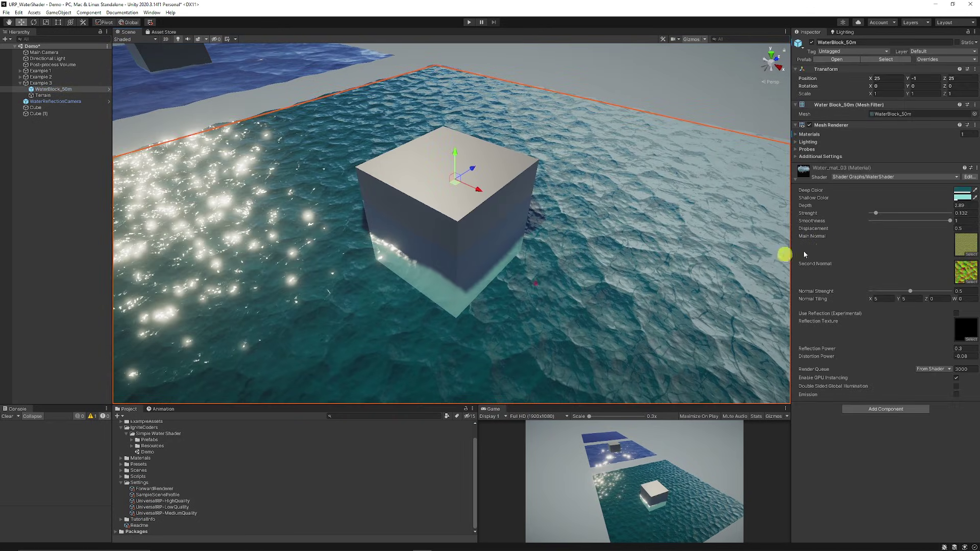
{"action": "left_click", "coordinate": [961, 198]}
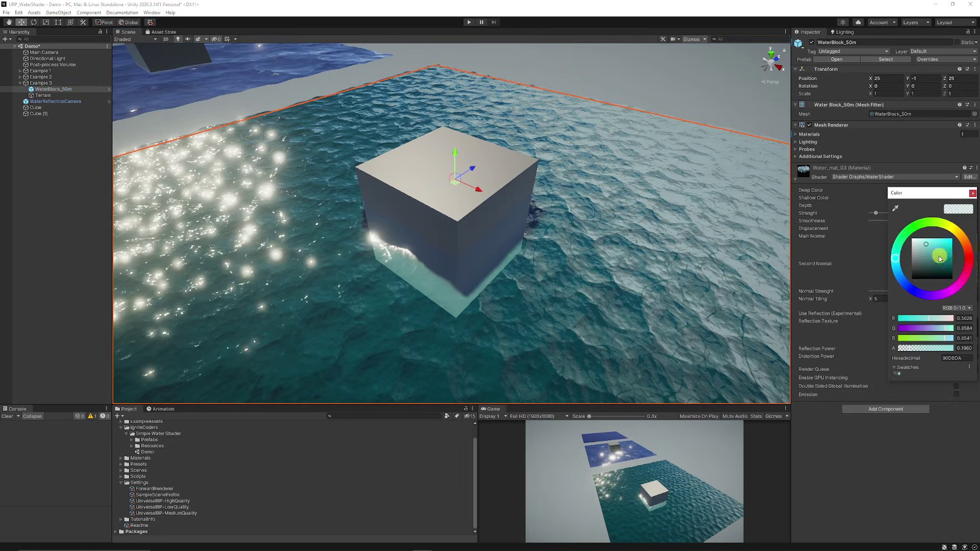
{"action": "mouse_move", "coordinate": [938, 259]}
{"action": "left_mouse_down"}
{"action": "mouse_move", "coordinate": [968, 238]}
{"action": "mouse_move", "coordinate": [947, 240]}
{"action": "left_mouse_up"}
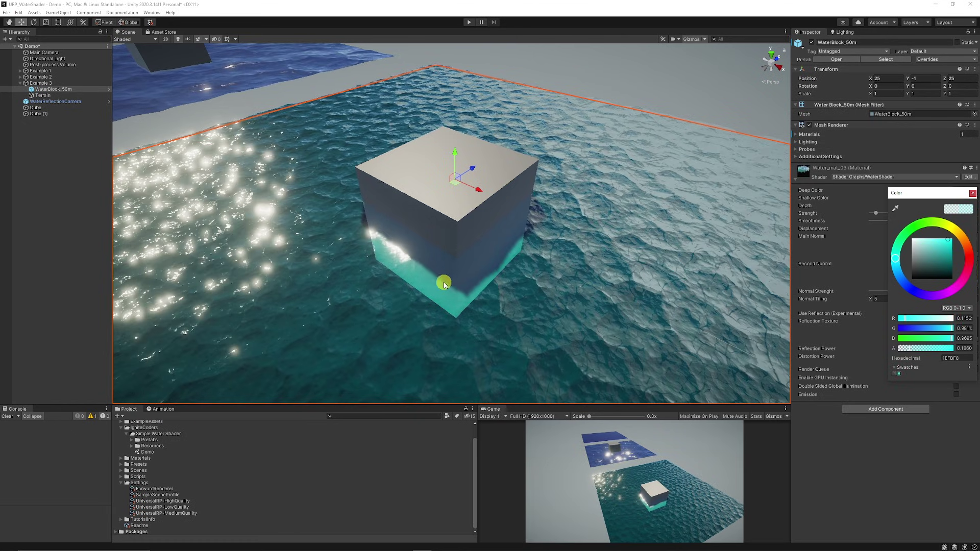
{"action": "left_click", "coordinate": [677, 88]}
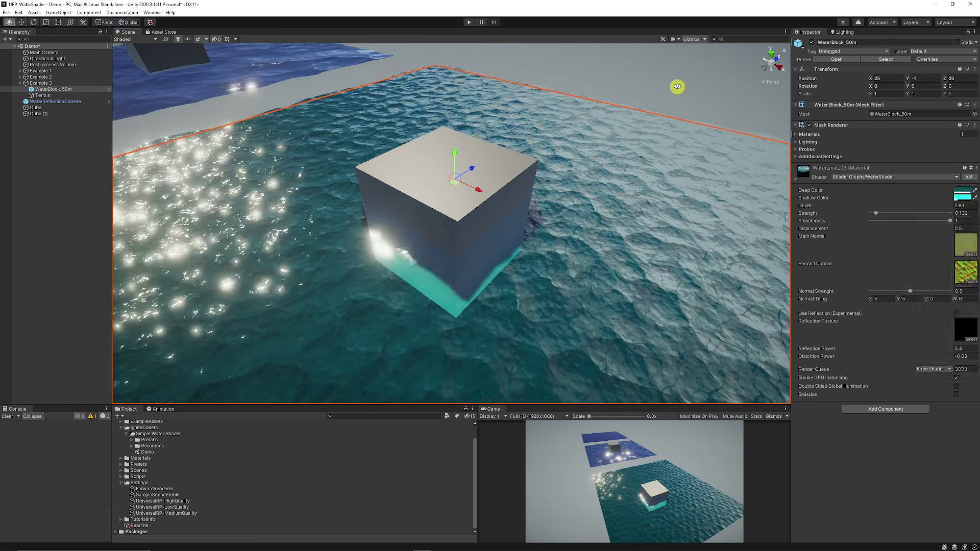
- Set the water material's Depth to 1, Strength to 0.19, Smoothness to 1 and Displacement to 0.5
{"action": "left_click_drag", "start_coordinate": [359, 276], "coordinate": [249, 289], "text": "alt"}
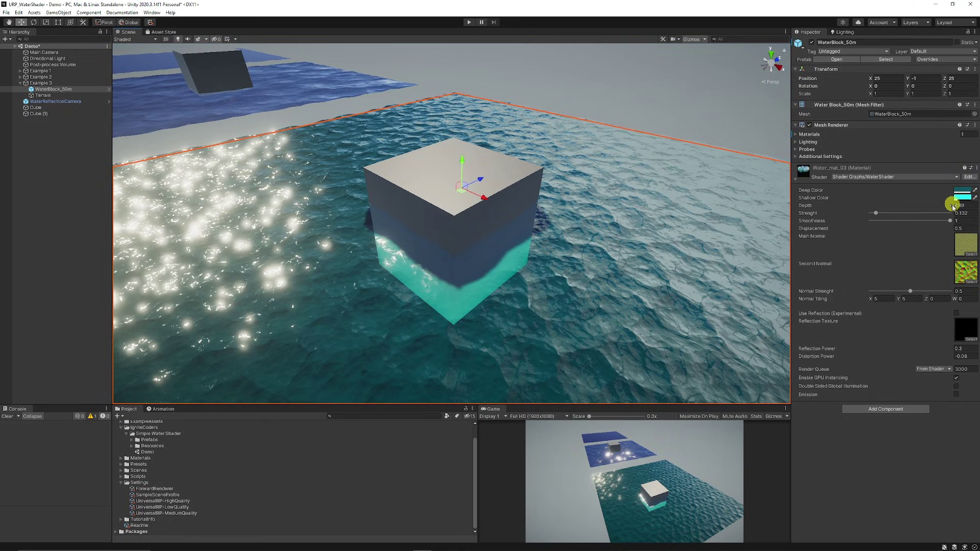
{"action": "left_click_drag", "start_coordinate": [952, 207], "coordinate": [878, 213]}
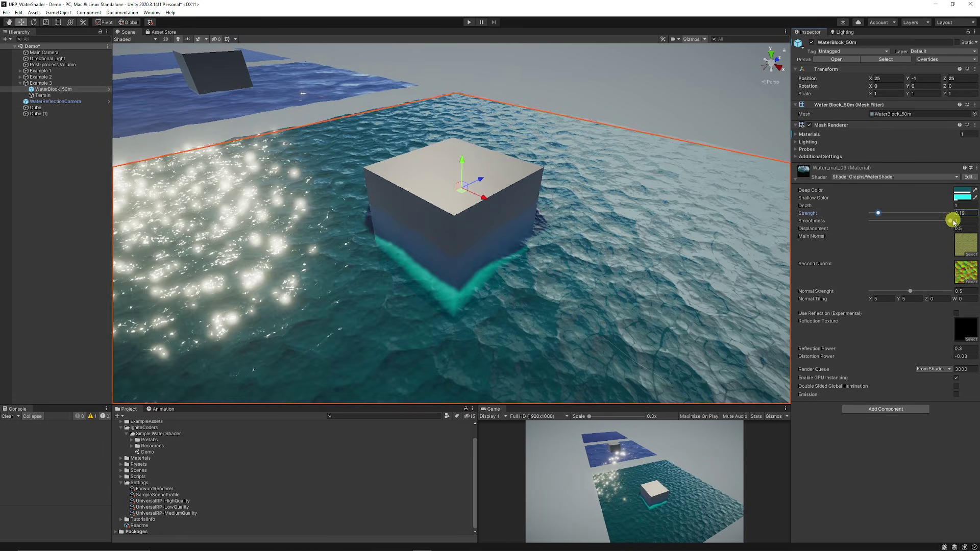
{"action": "mouse_move", "coordinate": [950, 220]}
{"action": "left_mouse_down"}
{"action": "mouse_move", "coordinate": [877, 218]}
{"action": "mouse_move", "coordinate": [956, 225]}
{"action": "left_mouse_up"}
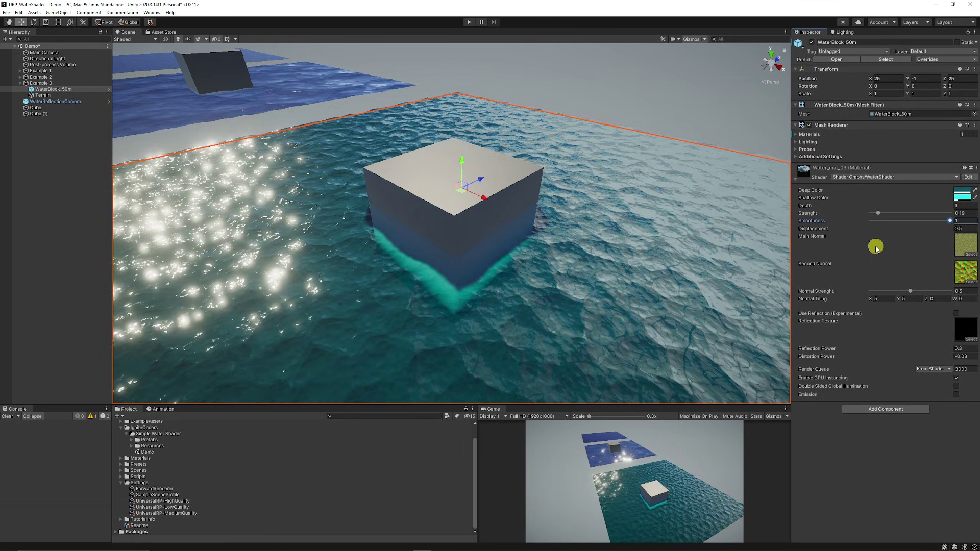
{"action": "left_click_drag", "start_coordinate": [951, 230], "coordinate": [283, 234]}
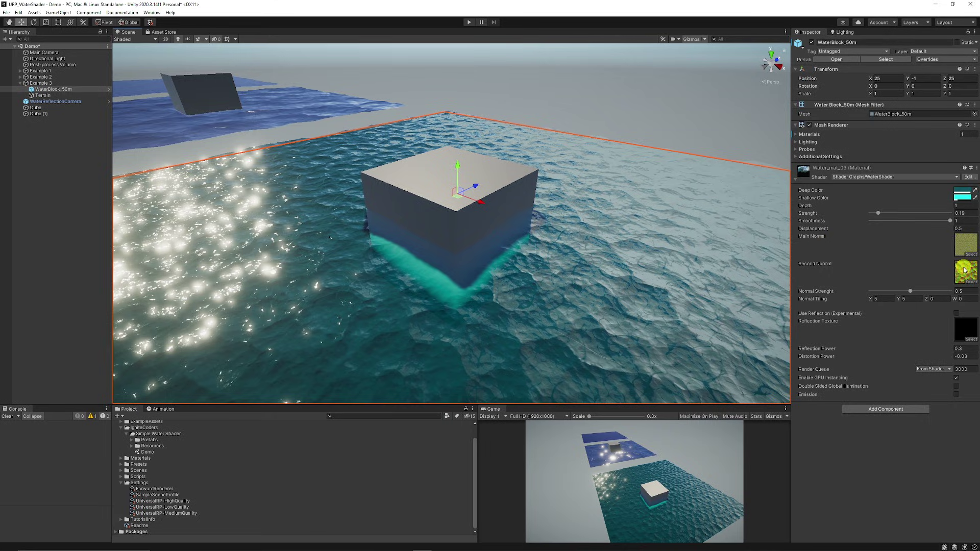
- Try a different Normal Strength on the water material close to the surface, and set it back to 0.5
{"action": "left_click_drag", "start_coordinate": [625, 287], "coordinate": [508, 285], "text": "alt"}
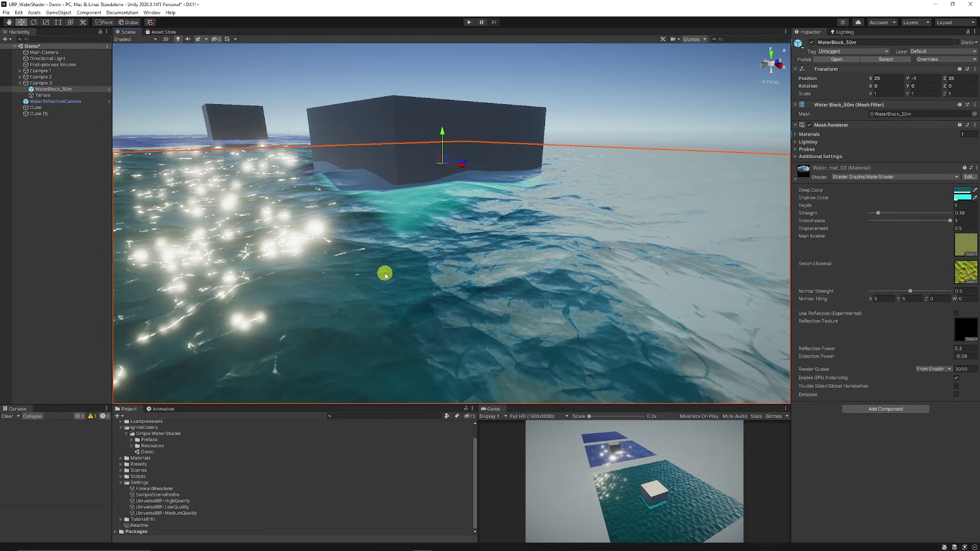
{"action": "mouse_move", "coordinate": [385, 289]}
{"action": "right_mouse_down"}
{"action": "mouse_move", "coordinate": [383, 280]}
{"action": "mouse_move", "coordinate": [395, 284]}
{"action": "mouse_move", "coordinate": [381, 285]}
{"action": "right_mouse_up"}
{"action": "left_click_drag", "start_coordinate": [910, 291], "coordinate": [954, 291]}
{"action": "type", "text": "0.5"}
{"action": "key", "text": "Return"}
{"action": "left_click", "coordinate": [854, 303]}
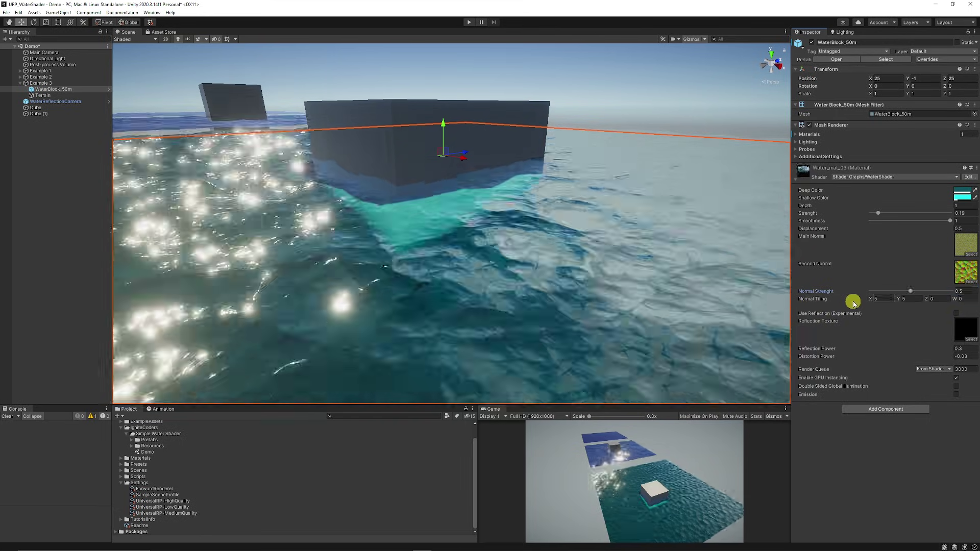
- Enable Use Reflection (Experimental) on WaterBlock_50m's material and view the cube's reflection from above
{"action": "scroll", "coordinate": [534, 271], "scroll_direction": "down", "scroll_amount": 3}
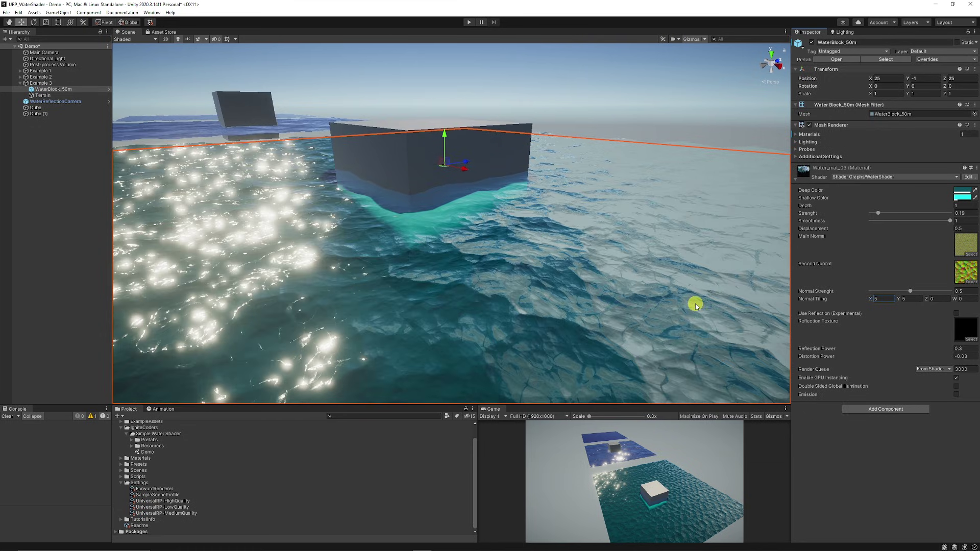
{"action": "left_click", "coordinate": [956, 313]}
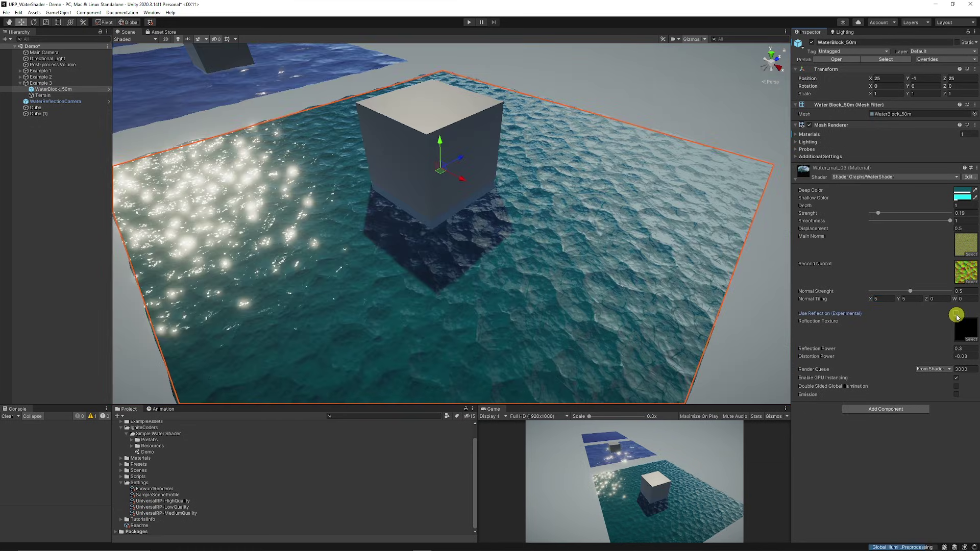
{"action": "left_click_drag", "start_coordinate": [531, 215], "coordinate": [551, 245], "text": "alt"}
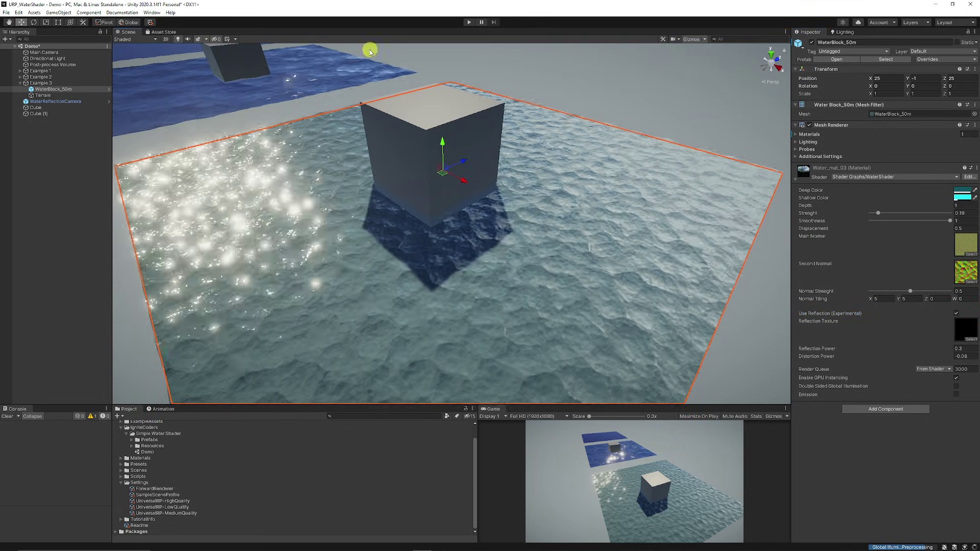
- Run the demo scene briefly and examine the water reflection around the cube from different angles
{"action": "left_click", "coordinate": [469, 23]}
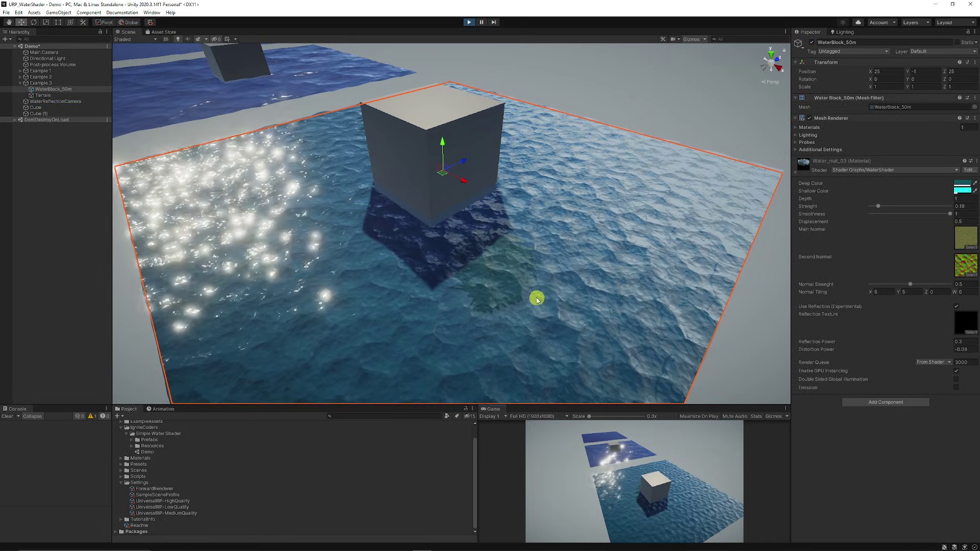
{"action": "left_click_drag", "start_coordinate": [535, 297], "coordinate": [547, 158], "text": "alt"}
{"action": "left_click_drag", "start_coordinate": [490, 145], "coordinate": [483, 87]}
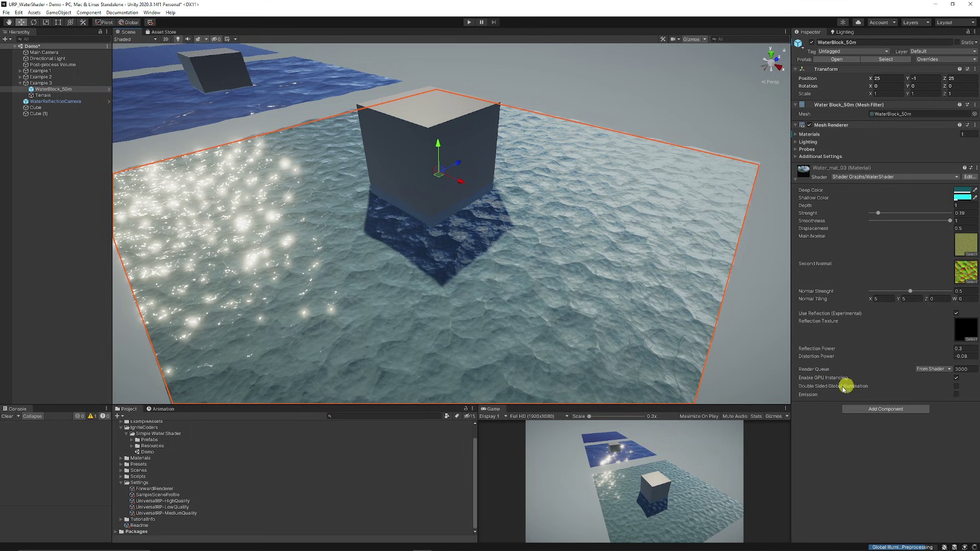
{"action": "left_click", "coordinate": [840, 394]}
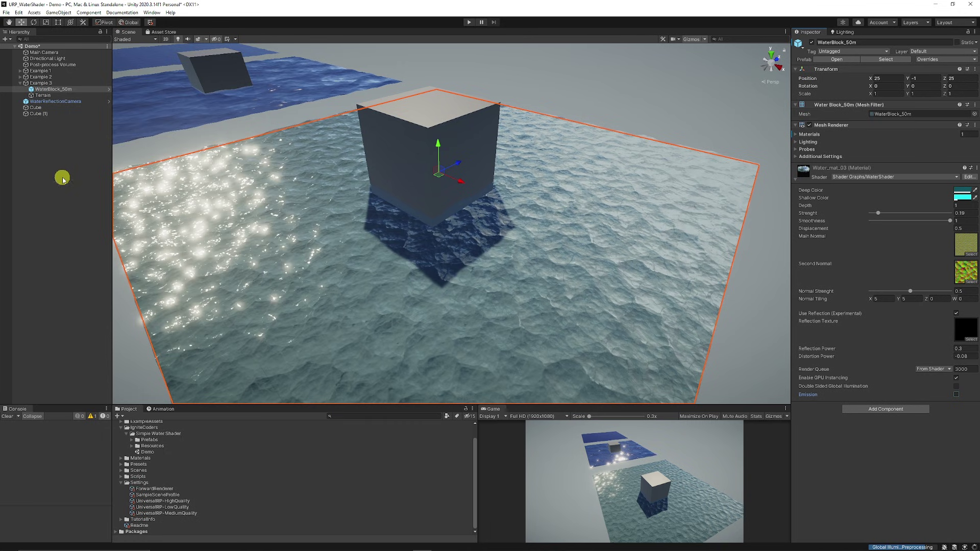
- Lower the cube just beneath the water surface and try a Depth of -1.94 on the water material
{"action": "mouse_move", "coordinate": [466, 257]}
{"action": "left_mouse_down"}
{"action": "mouse_move", "coordinate": [466, 181]}
{"action": "mouse_move", "coordinate": [467, 239]}
{"action": "left_mouse_up"}
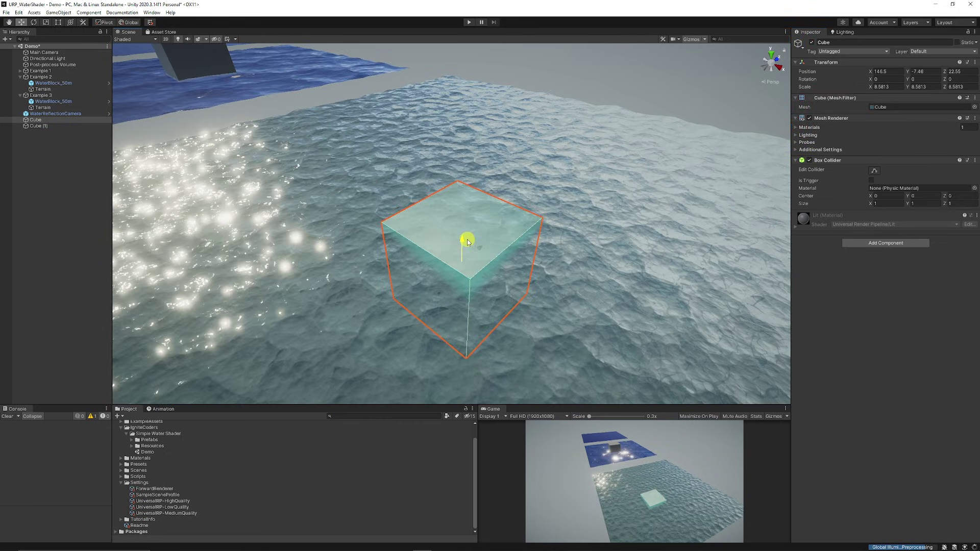
{"action": "left_click_drag", "start_coordinate": [581, 211], "coordinate": [575, 237], "text": "alt"}
{"action": "left_click", "coordinate": [575, 237]}
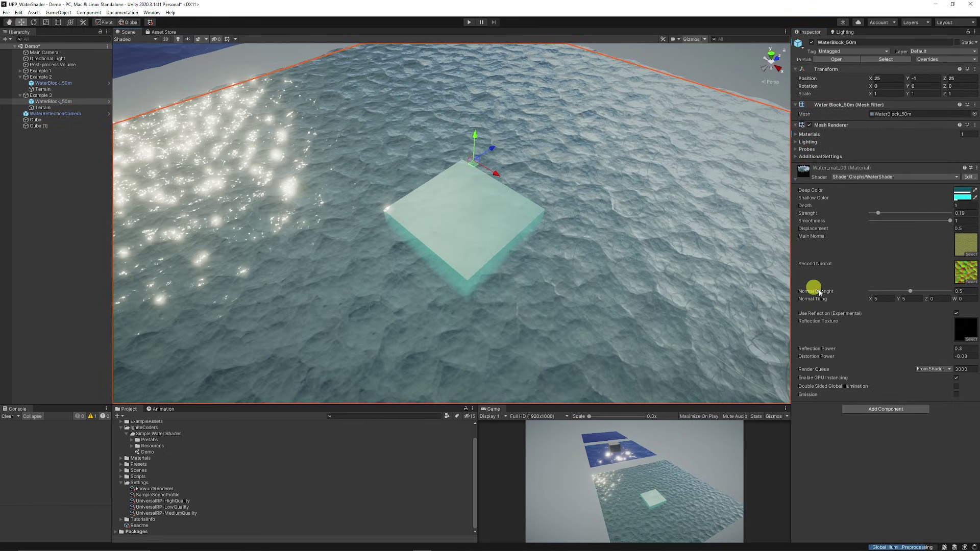
{"action": "left_click_drag", "start_coordinate": [952, 206], "coordinate": [905, 208]}
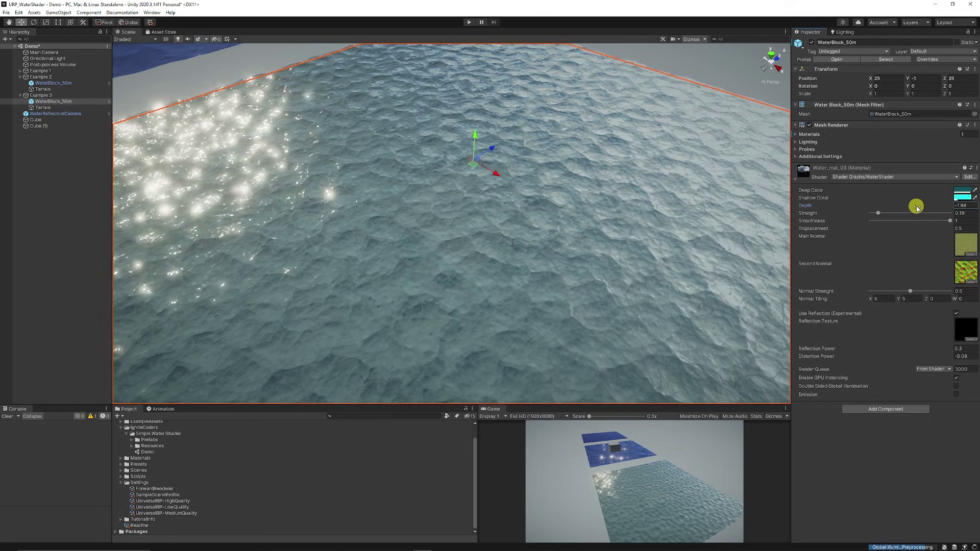
- Move the submerged cube across the water to compare its depth shading at different spots
{"action": "left_click", "coordinate": [618, 274]}
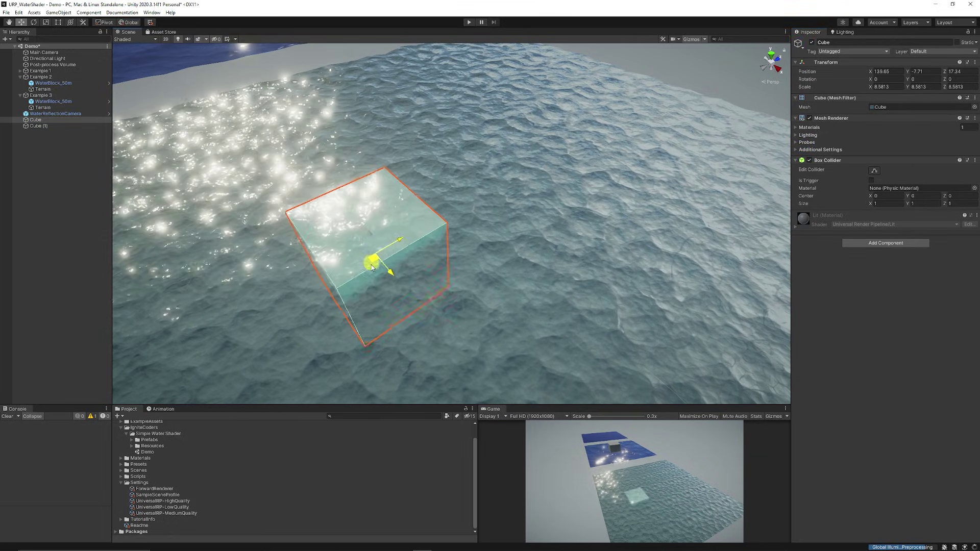
{"action": "left_click_drag", "start_coordinate": [479, 340], "coordinate": [490, 335]}
{"action": "left_click", "coordinate": [489, 335]}
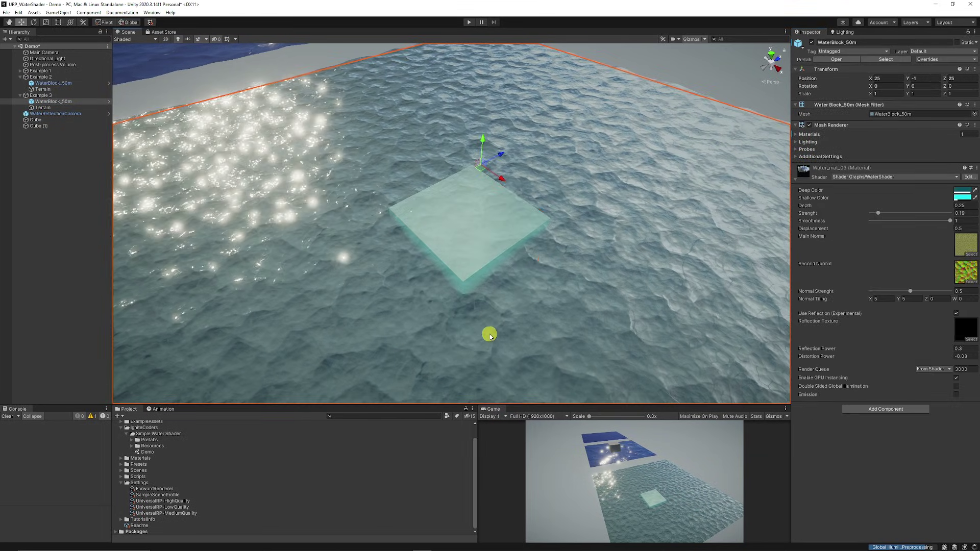
{"action": "left_click", "coordinate": [489, 334]}
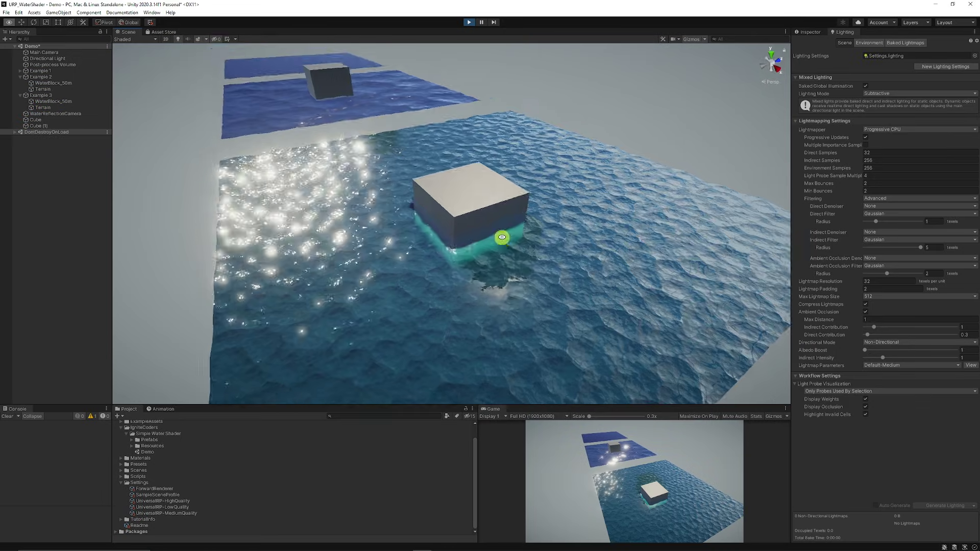
{"action": "left_click_drag", "start_coordinate": [500, 238], "coordinate": [544, 227], "text": "alt"}
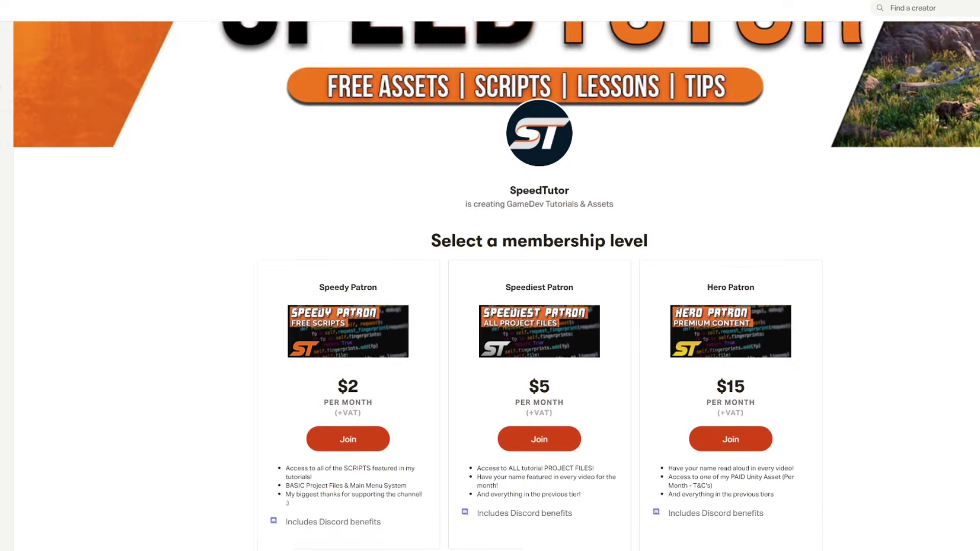
- Switch to the SpeedTutor Patreon page and look through its membership levels, About section and posts
{"action": "scroll", "coordinate": [490, 275], "scroll_direction": "down", "scroll_amount": 4}
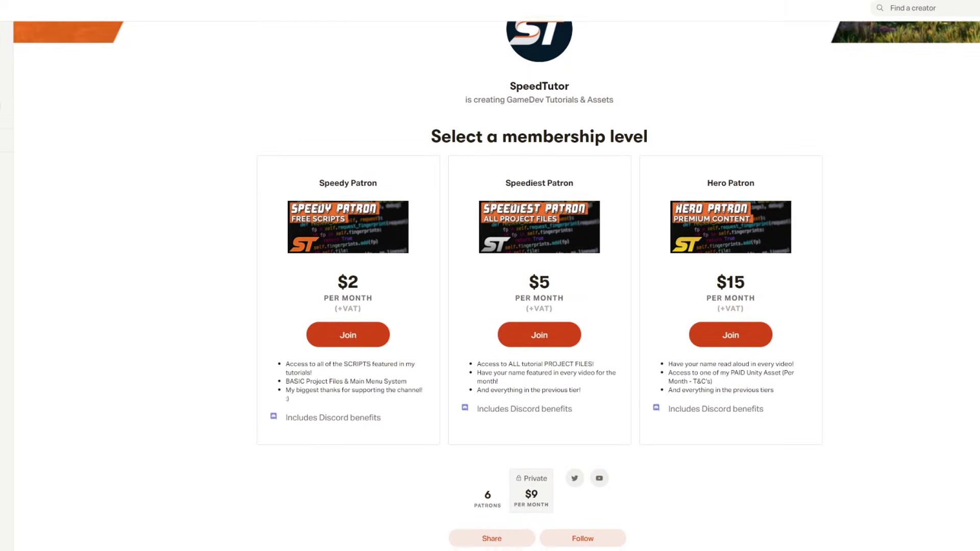
{"action": "scroll", "coordinate": [490, 276], "scroll_direction": "down", "scroll_amount": 8}
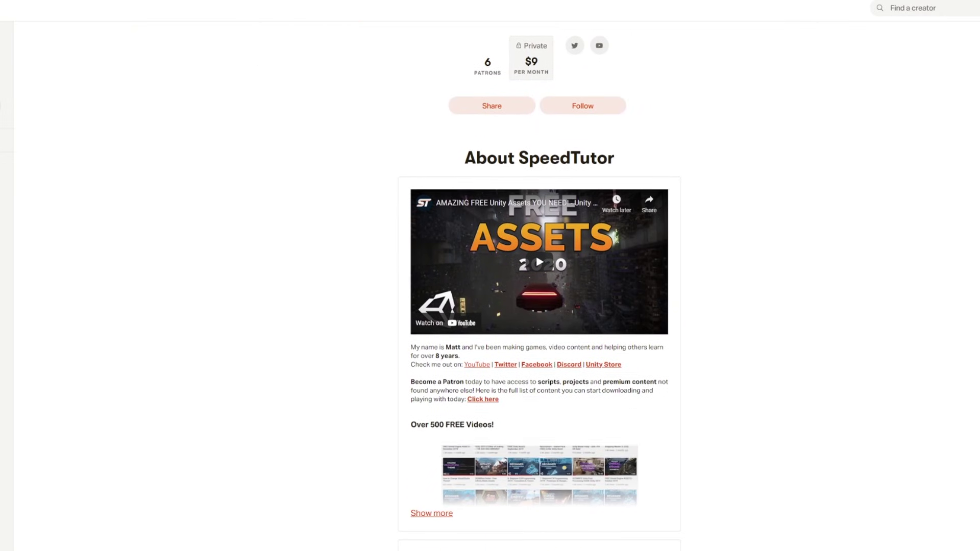
{"action": "scroll", "coordinate": [539, 301], "scroll_direction": "down", "scroll_amount": 8}
{"action": "scroll", "coordinate": [539, 301], "scroll_direction": "down", "scroll_amount": 8}
{"action": "scroll", "coordinate": [539, 301], "scroll_direction": "down", "scroll_amount": 8}
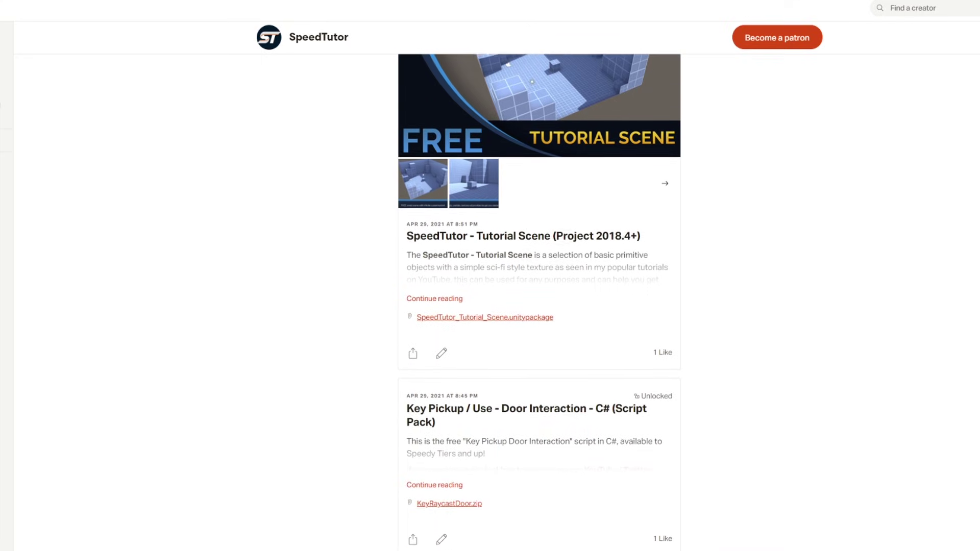